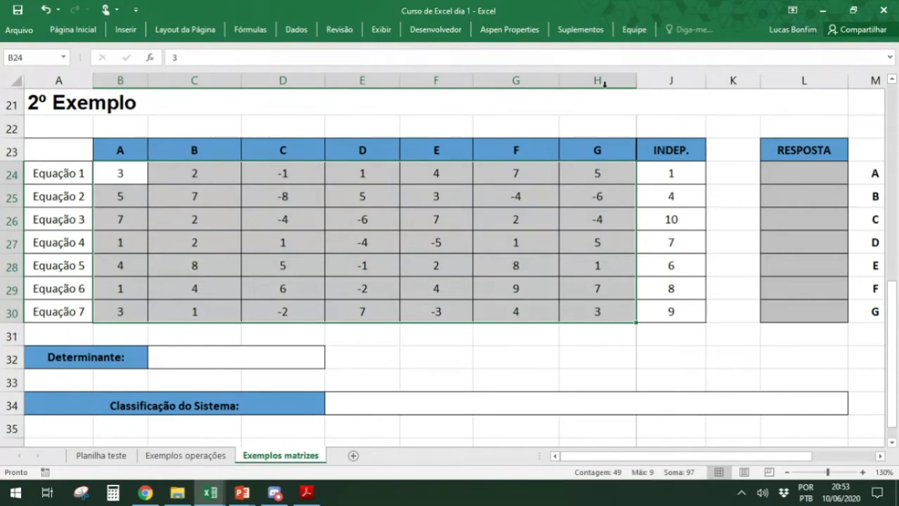
Step: Compare the second example's coefficient matrix and INDEP. column with the "Exemplo 2 – Sistema matricial 7x7" slide in PowerPoint, returning to the Excel workbook
left_click(123, 176)
left_click_drag(123, 175, 591, 313)
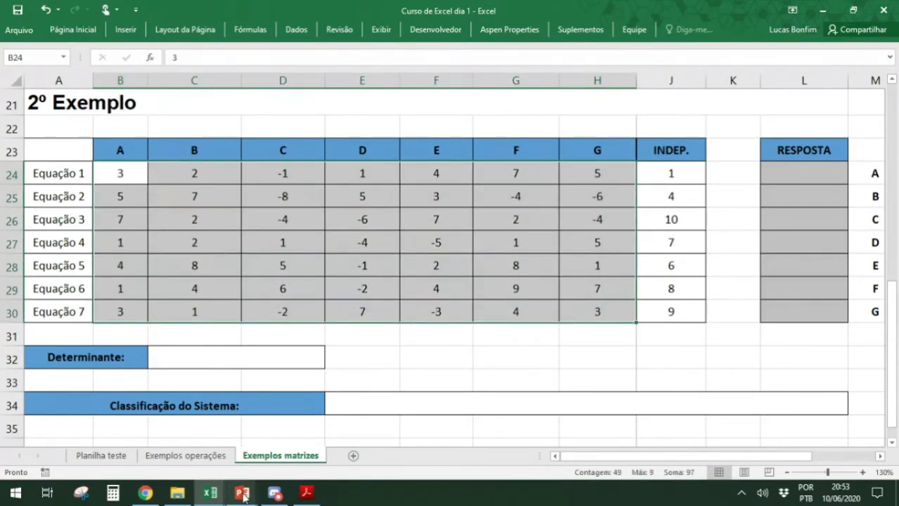
mouse_move(242, 496)
left_click(176, 436)
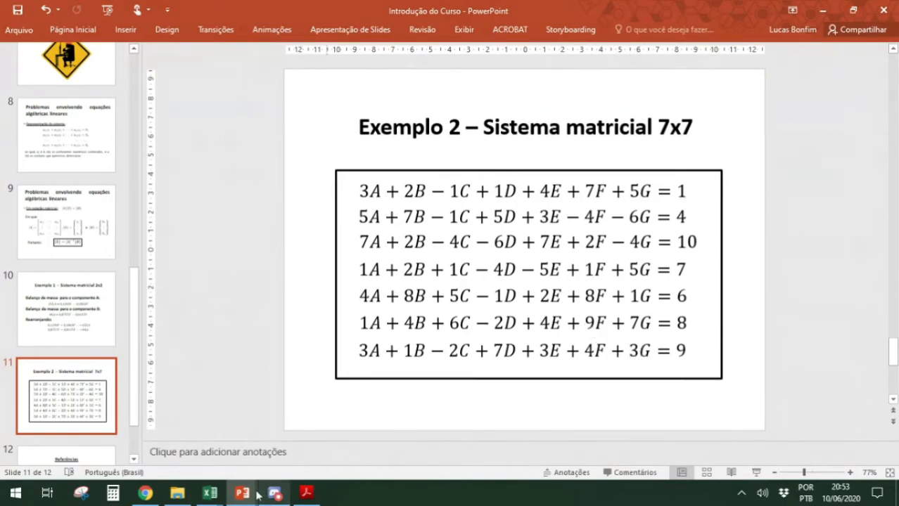
mouse_move(210, 493)
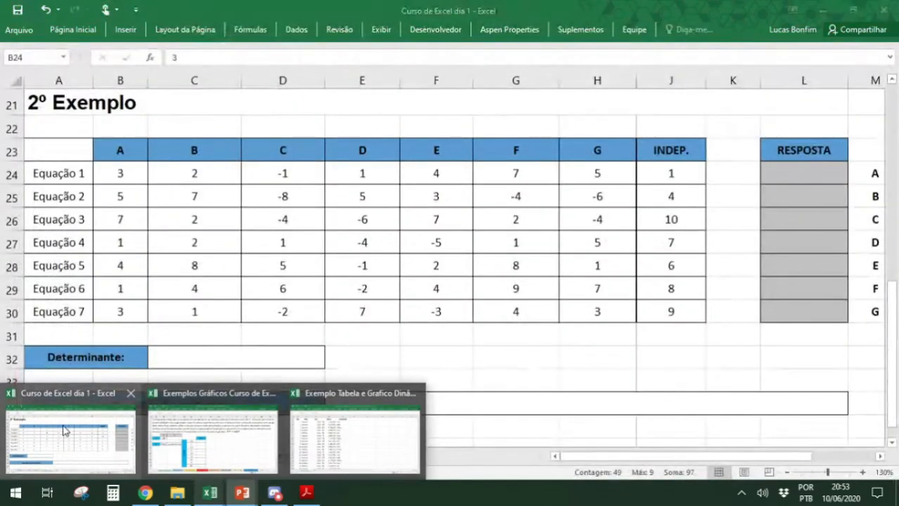
left_click(63, 431)
left_click_drag(666, 171, 668, 311)
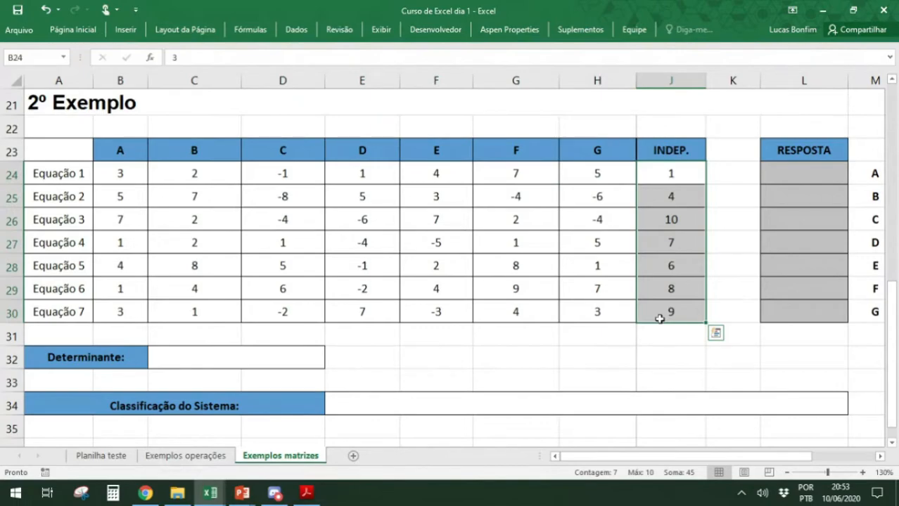
left_click(534, 288)
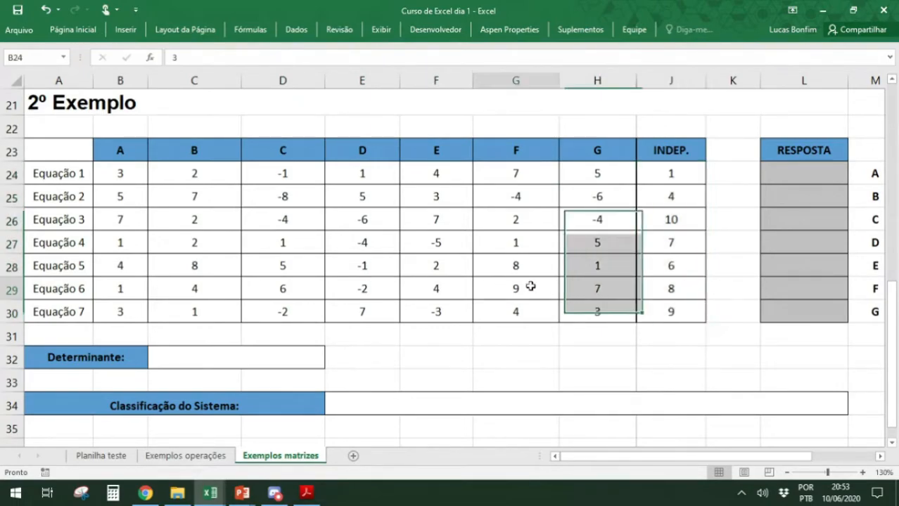
left_click(108, 177)
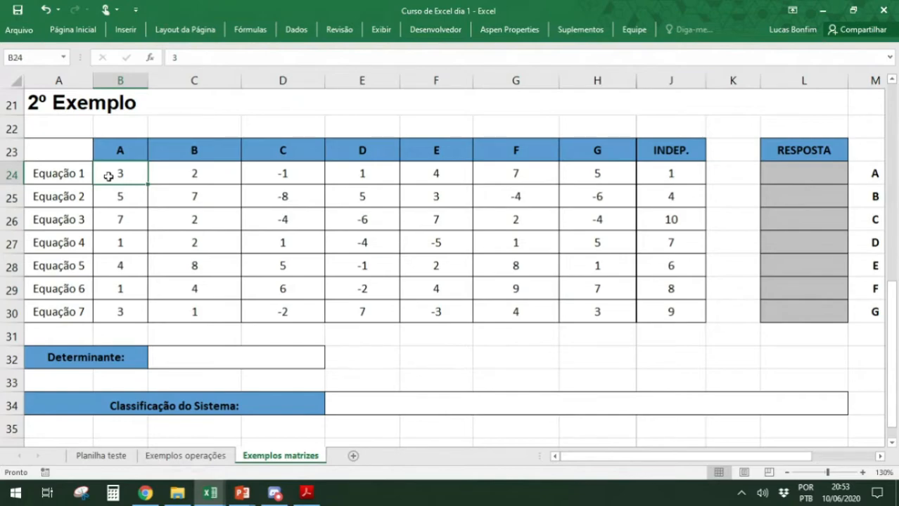
Step: Calculate the determinant of the coefficient matrix B24:H30 in the Determinante cell C32 with MATRIZ.DETERM
left_click(195, 362)
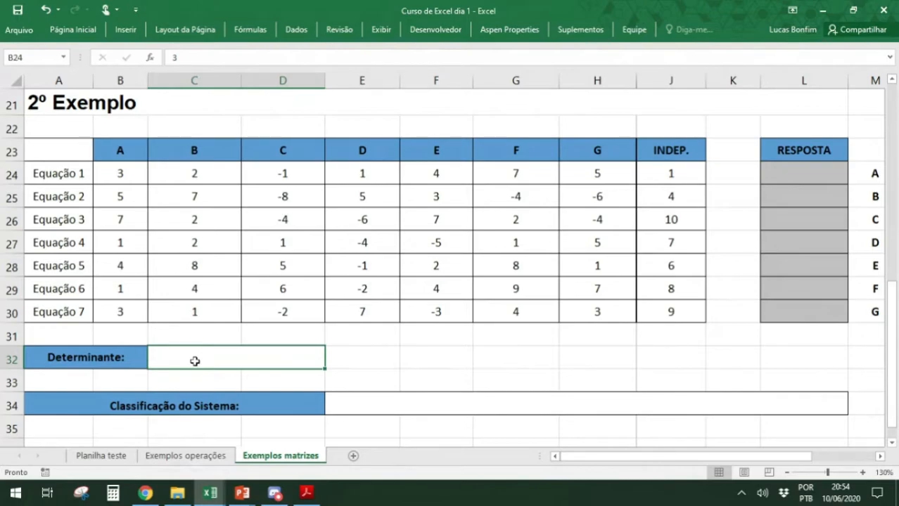
double_click(195, 361)
type("=")
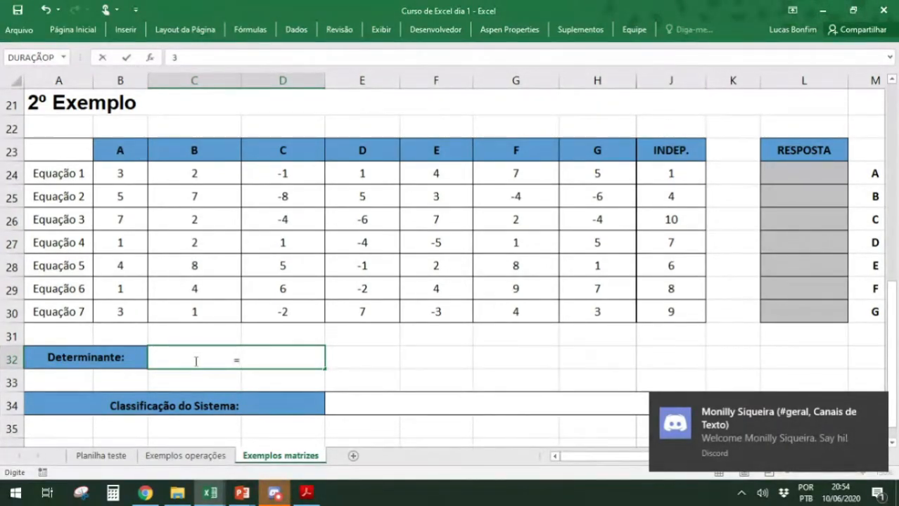
type("matri")
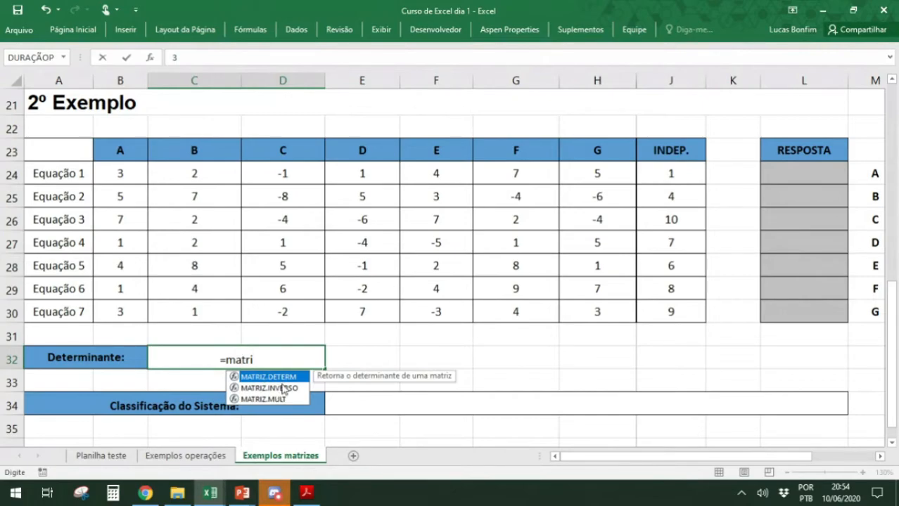
key("Tab")
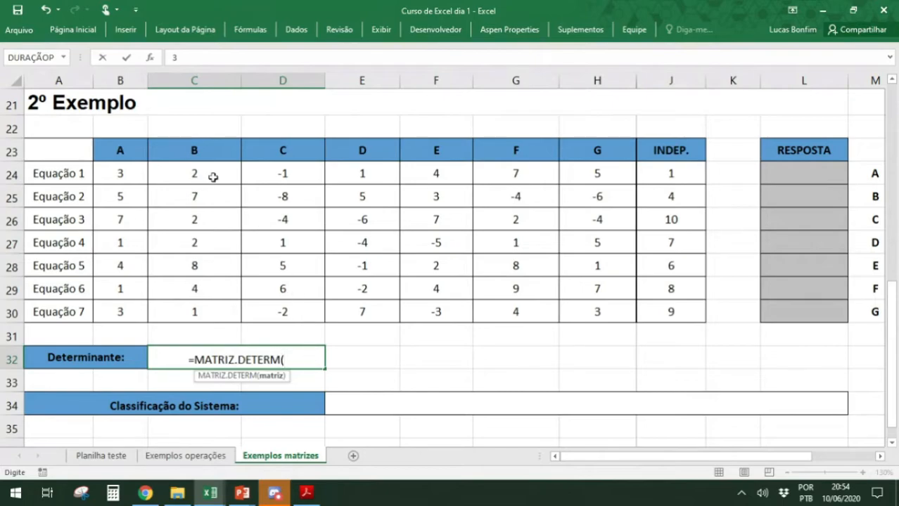
left_click_drag(125, 169, 593, 311)
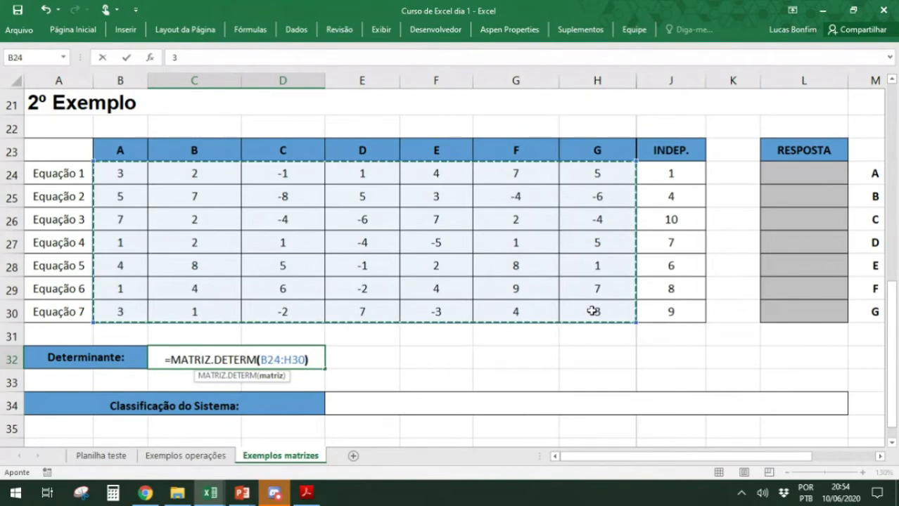
type(")")
key("Return")
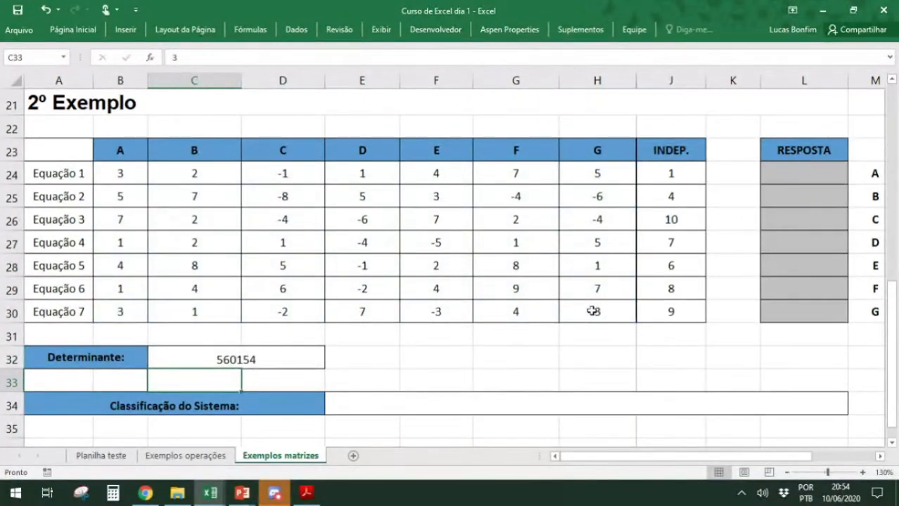
left_click(388, 399)
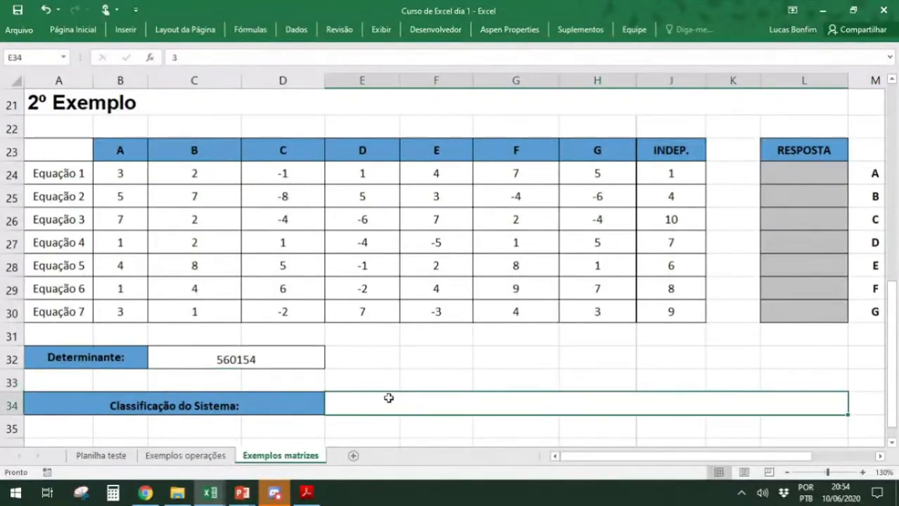
left_click_drag(805, 173, 810, 302)
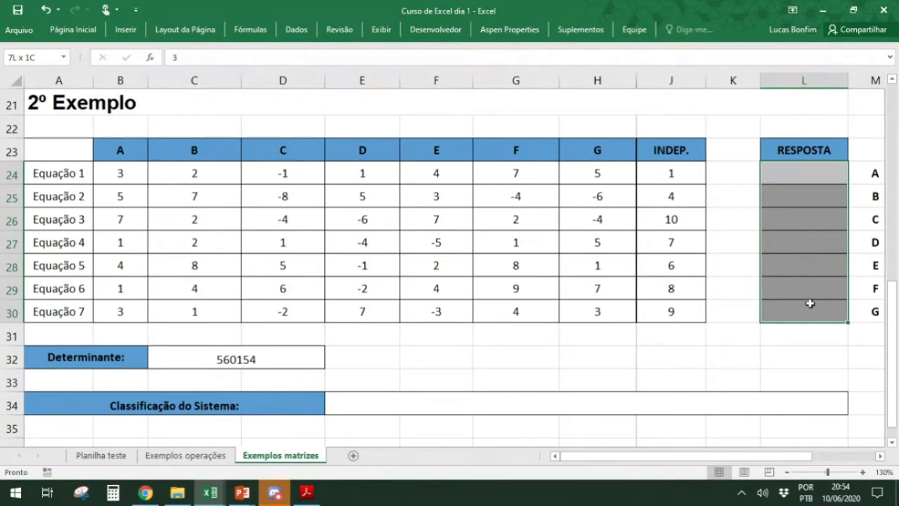
left_click_drag(126, 170, 567, 311)
left_click_drag(673, 177, 676, 310)
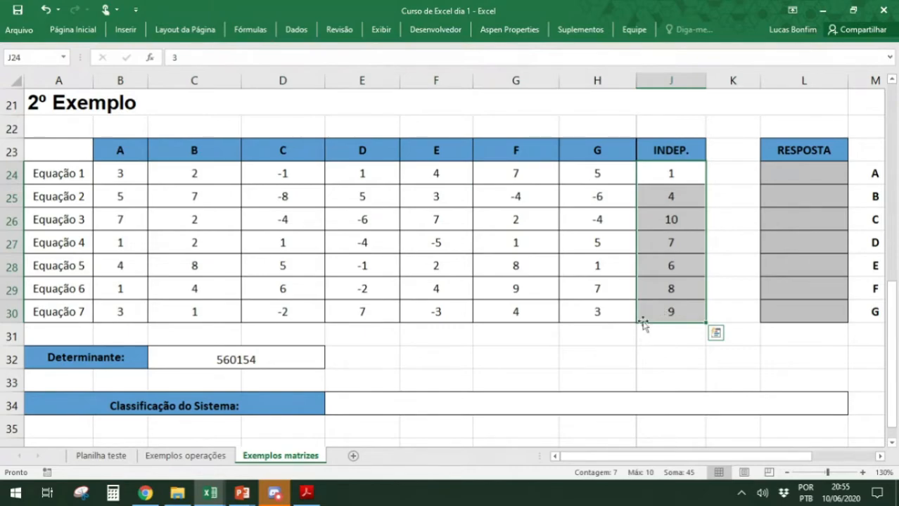
Step: Begin an SE formula in the Classificação do Sistema cell E34 that tests C32=0, and open the text for the true case
left_click(396, 404)
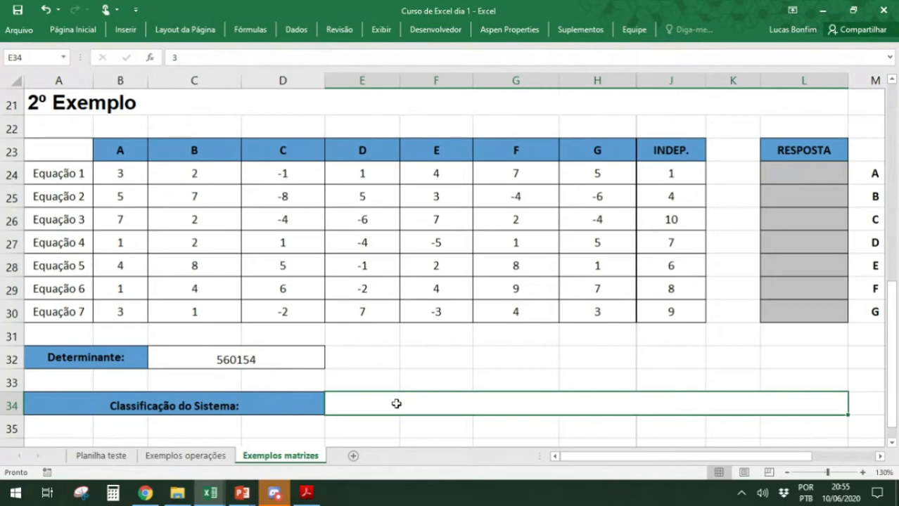
type("=")
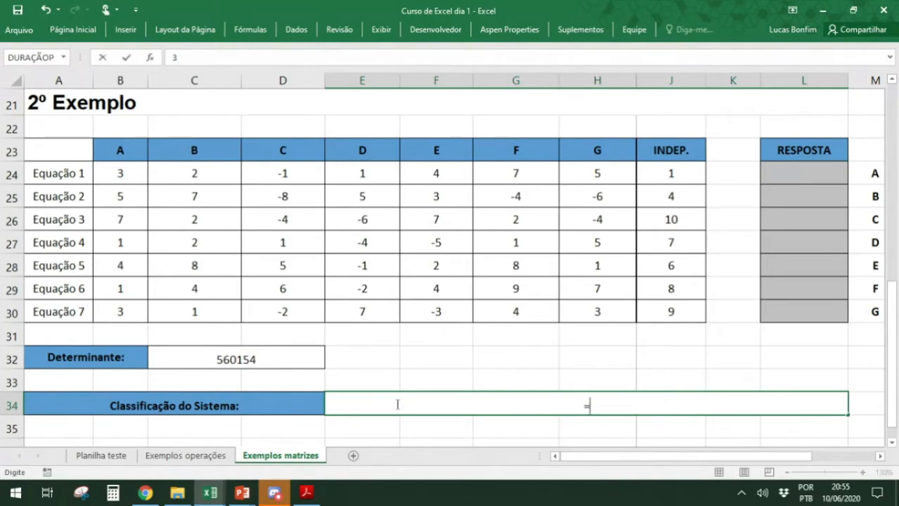
type("S")
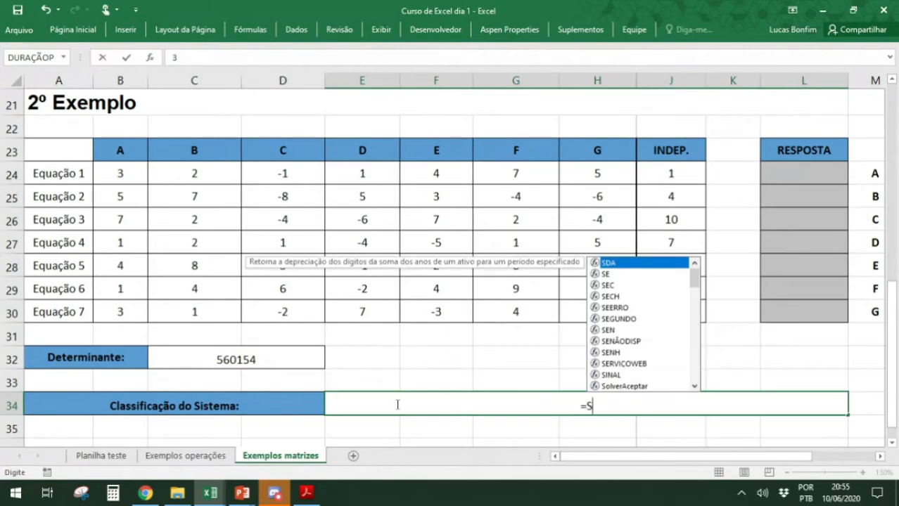
type("E(")
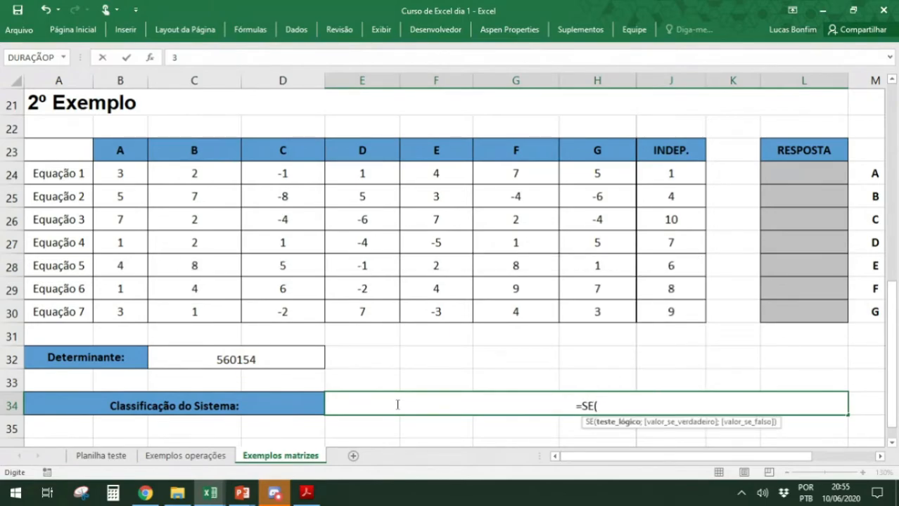
left_click(237, 359)
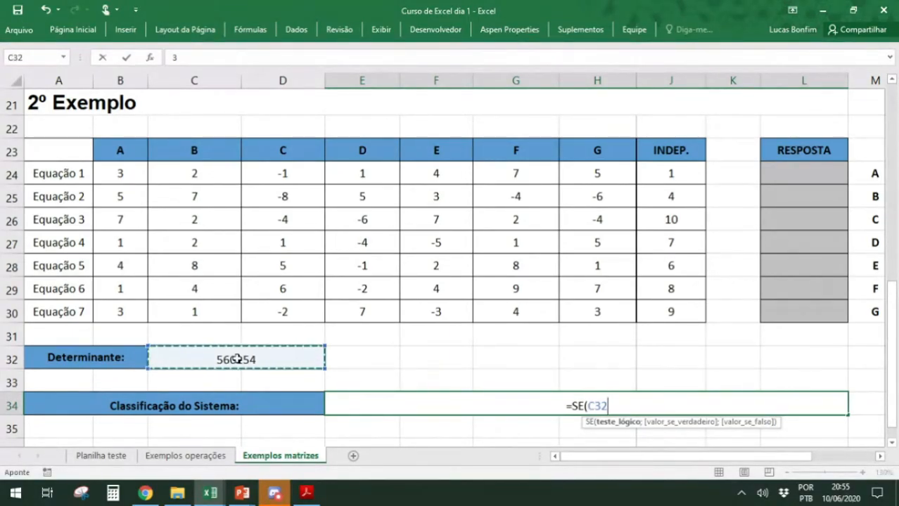
type("=0")
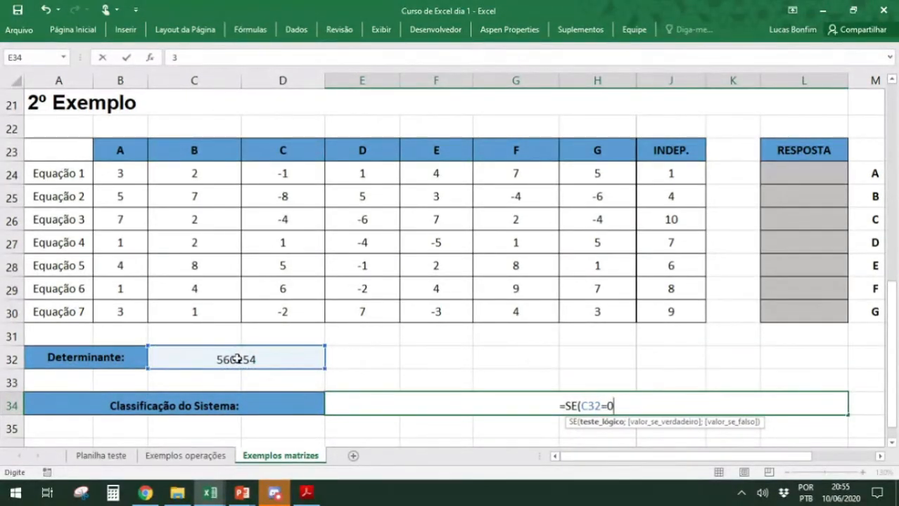
type(";")
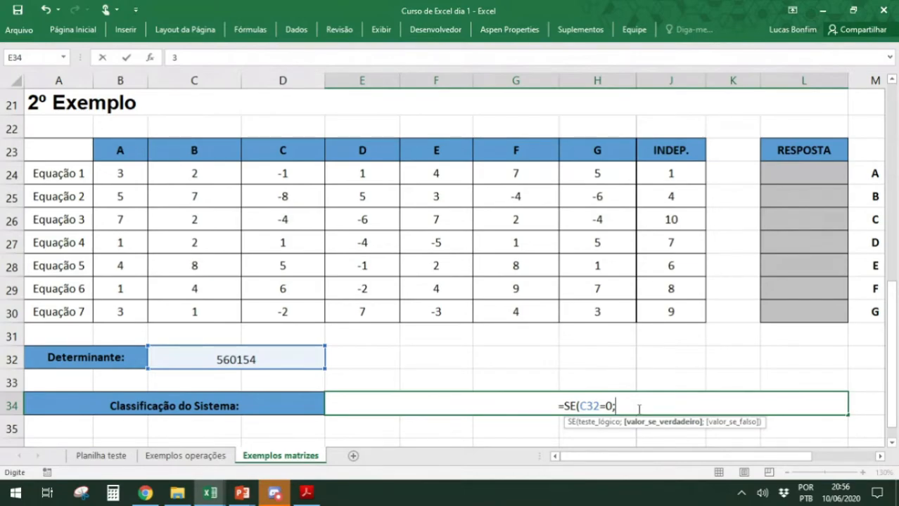
type("\"")
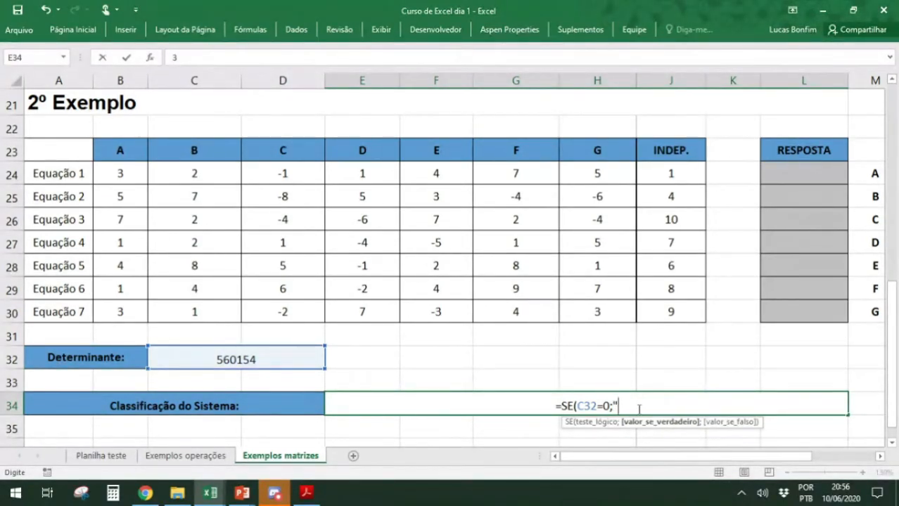
type("Possui")
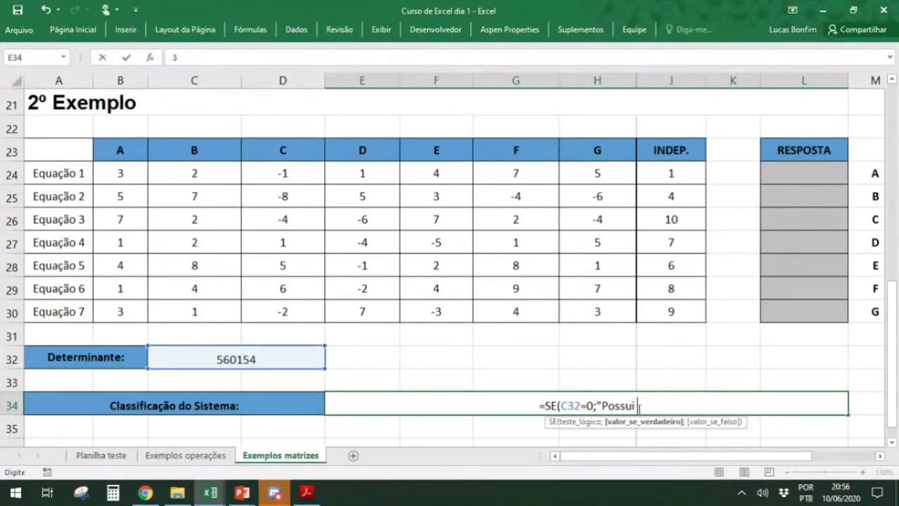
key("BackSpace")
key("BackSpace")
key("BackSpace")
key("BackSpace")
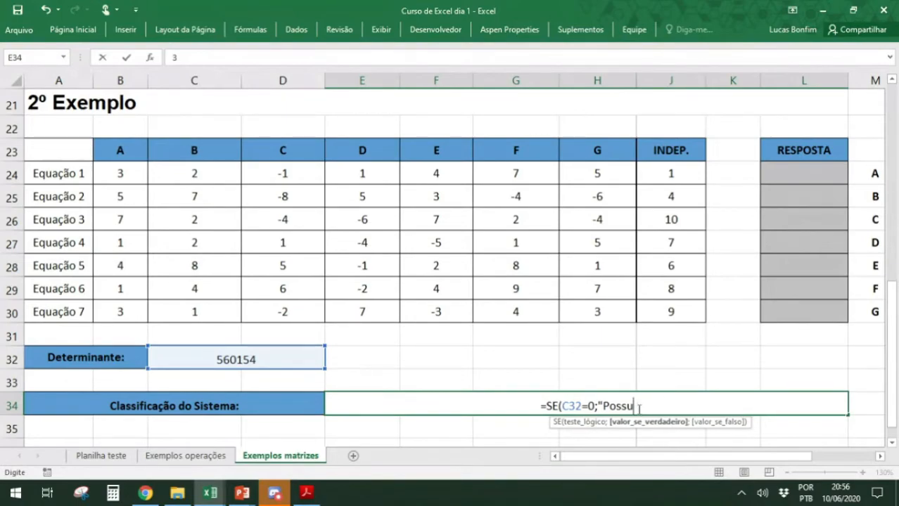
key("BackSpace")
key("BackSpace")
Step: Complete the SE formula to return "Não possui solução" when the test is true and "Possui solução" when it is false
type("Não")
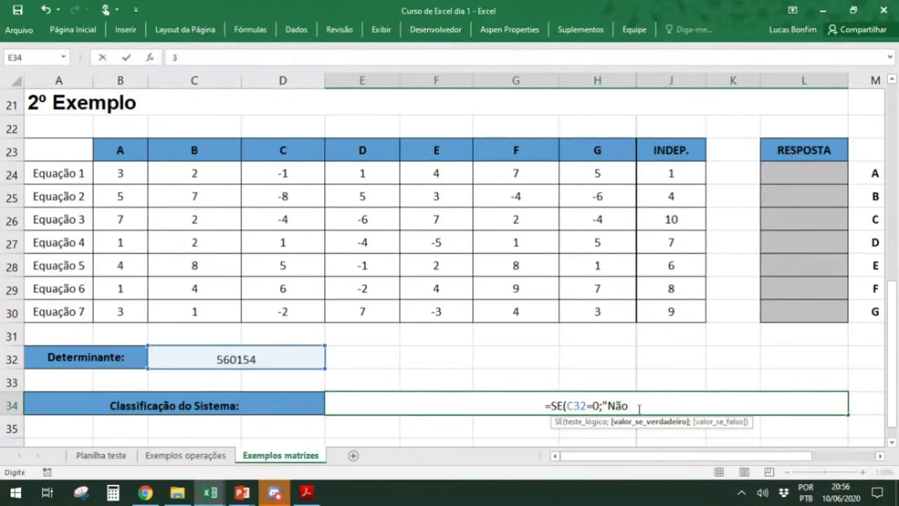
type("possui")
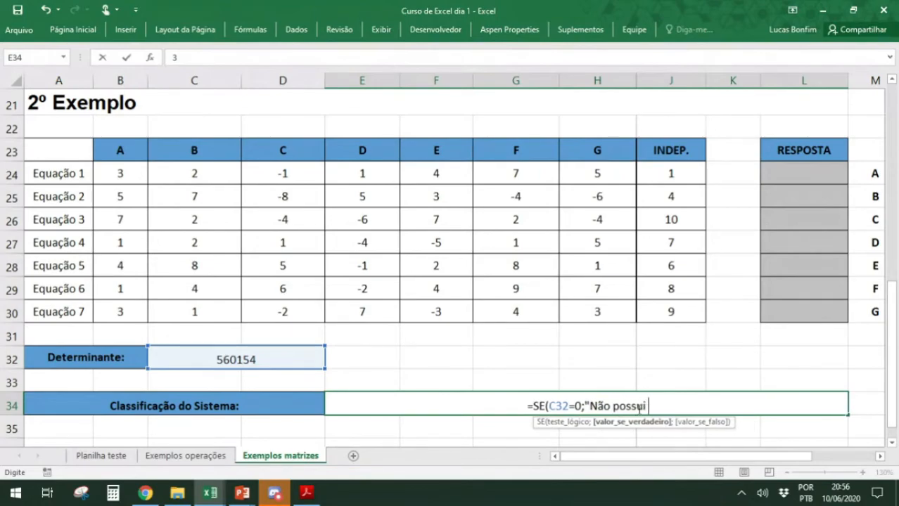
type(" solução\"")
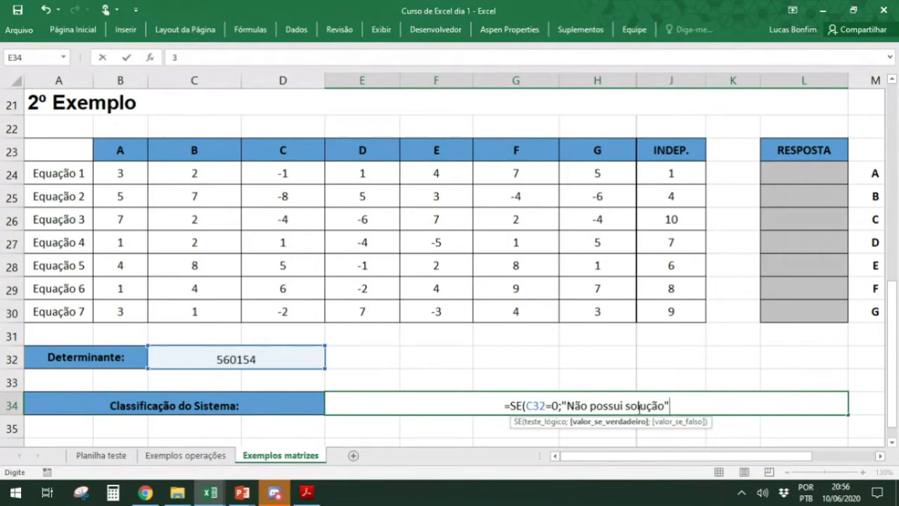
type(";")
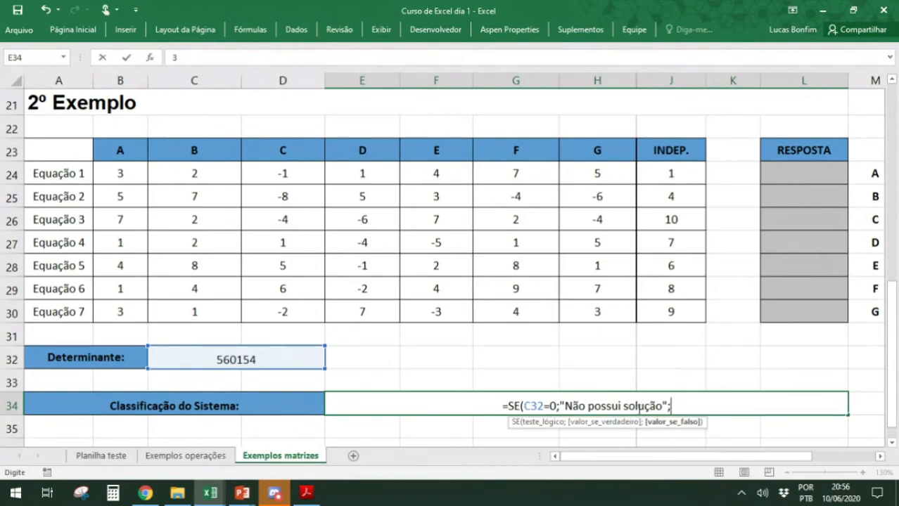
type("\"")
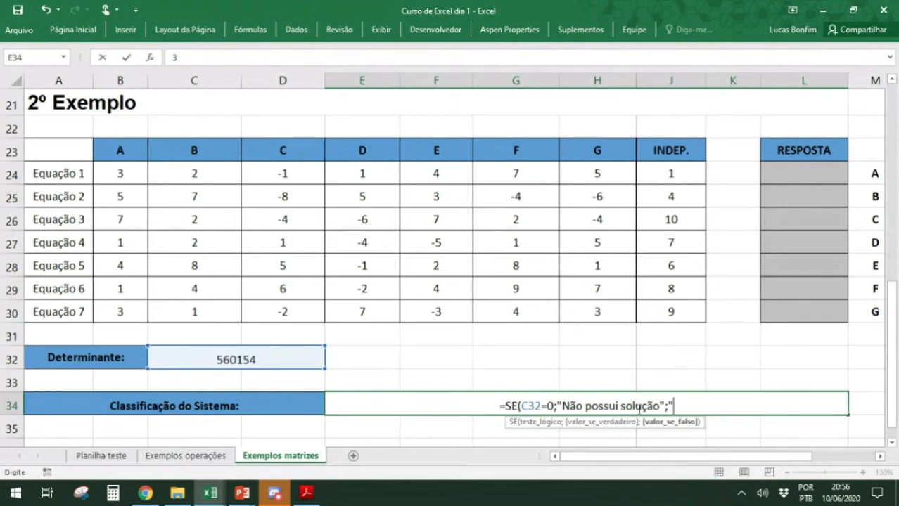
type("Possui solução\")")
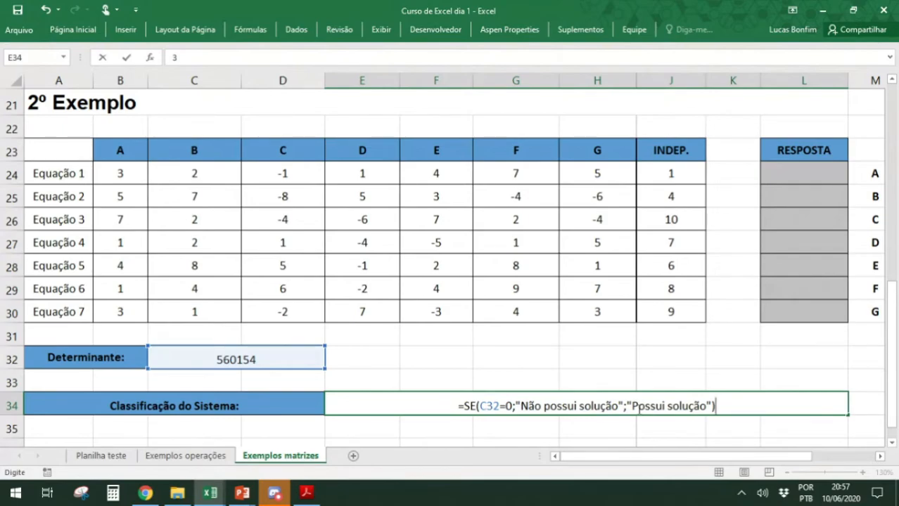
key("Return")
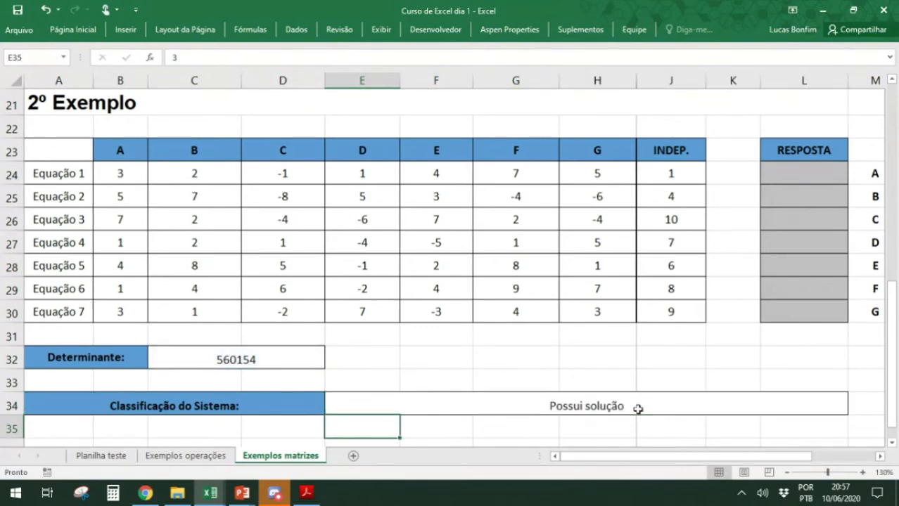
Step: Test the Classificação do Sistema formula by entering 0 in the Determinante cell C32, and undo the entry to restore its formula
left_click(637, 408)
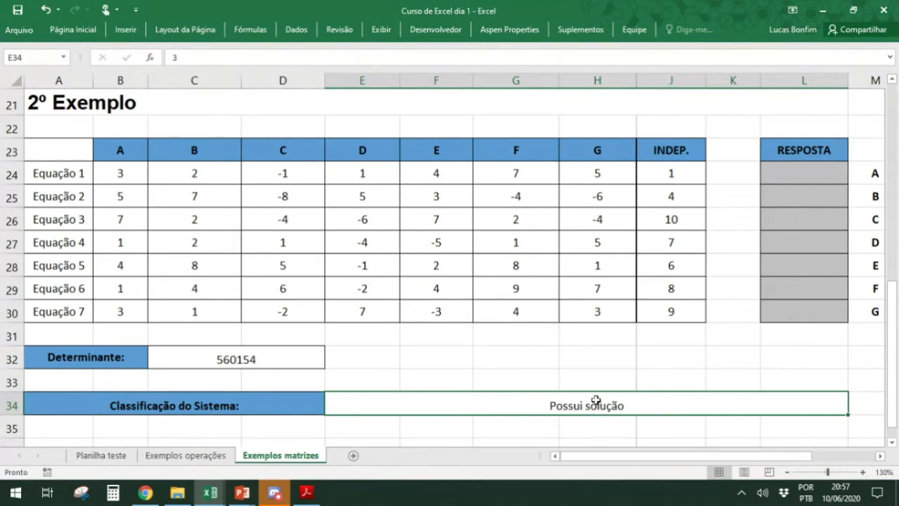
left_click(268, 362)
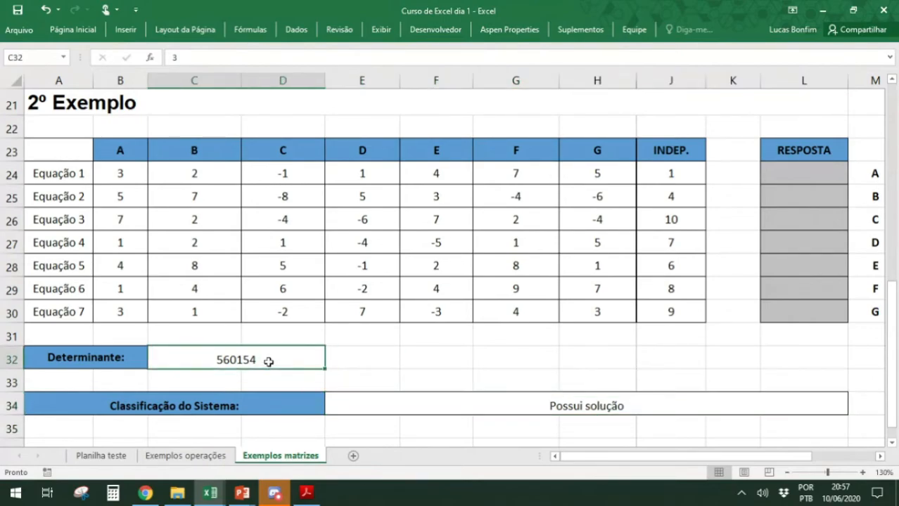
type("0")
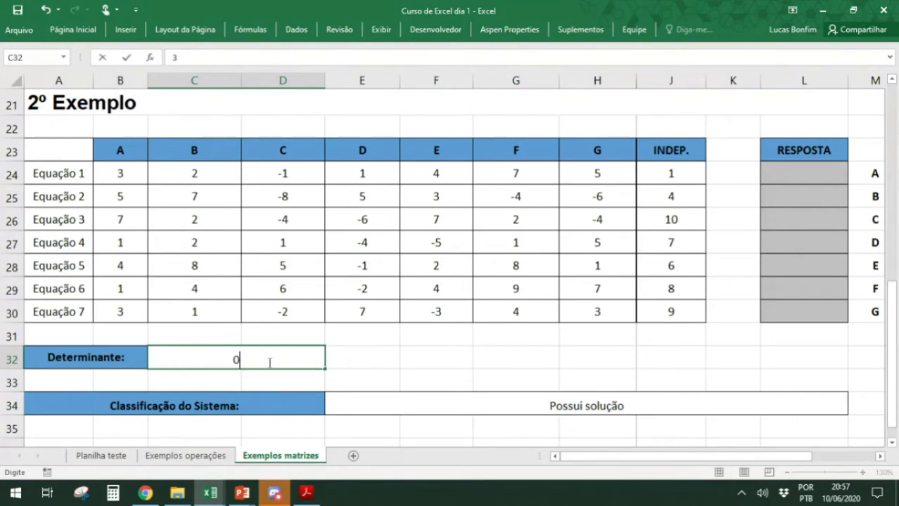
key("Return")
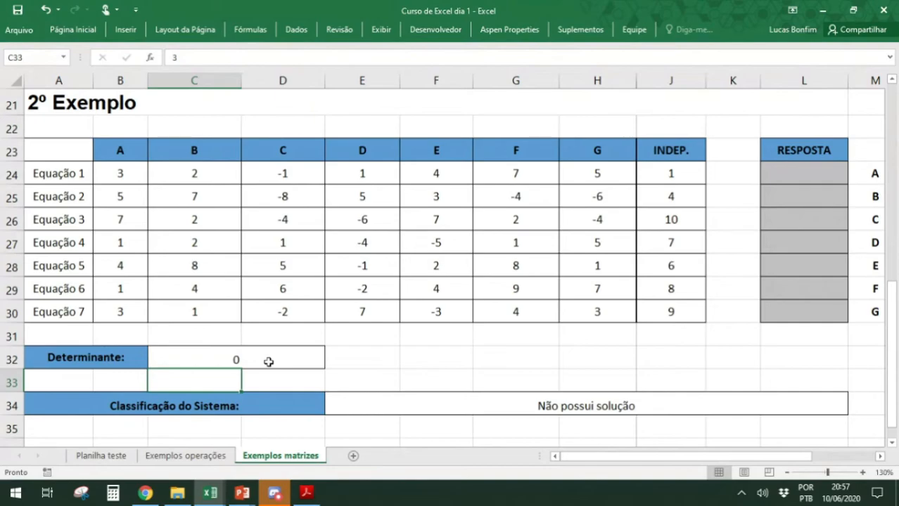
key("ctrl+z")
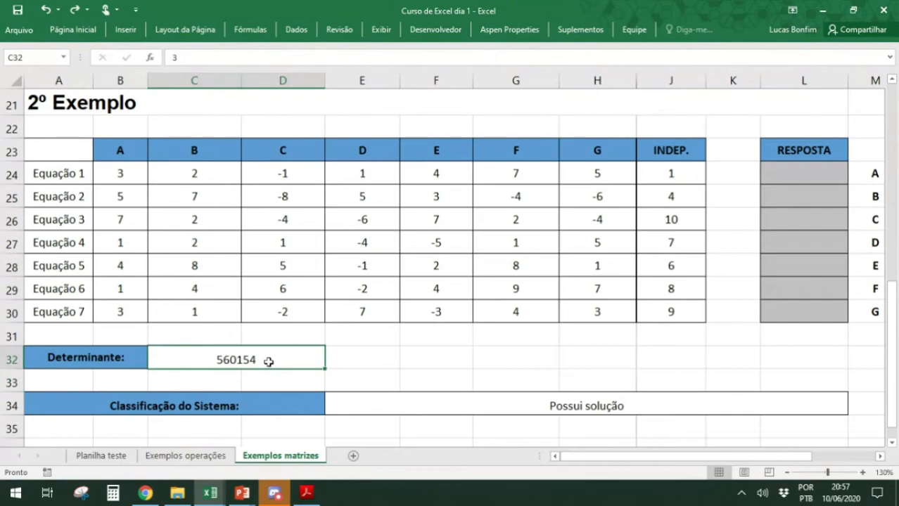
double_click(268, 362)
key("Escape")
Step: Begin a formula across the RESPOSTA cells L24:L30 with MATRIZ.MULT, nesting MATRIZ.INVERSO as its first argument
left_click_drag(809, 170, 804, 306)
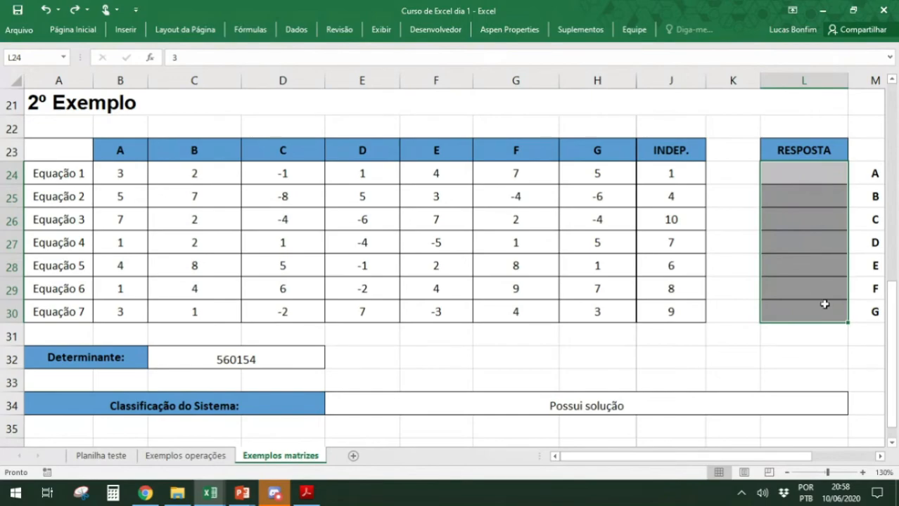
key("F2")
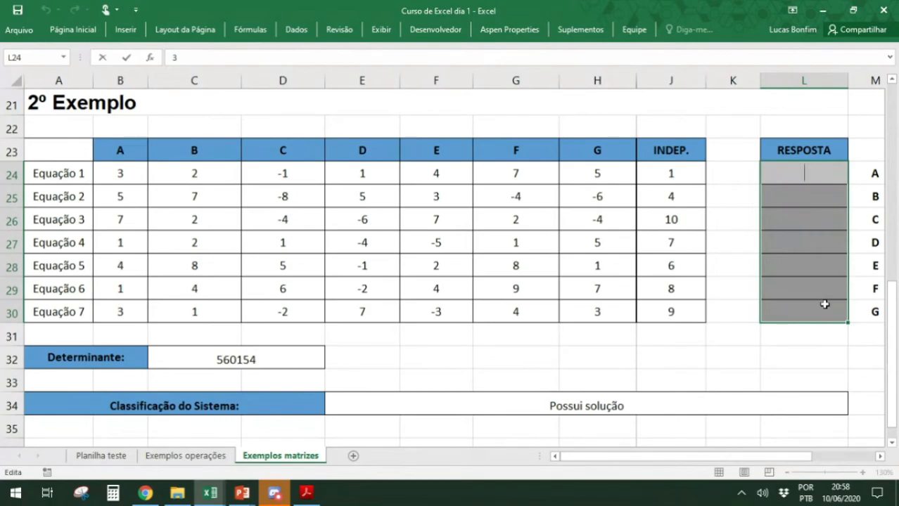
type("=")
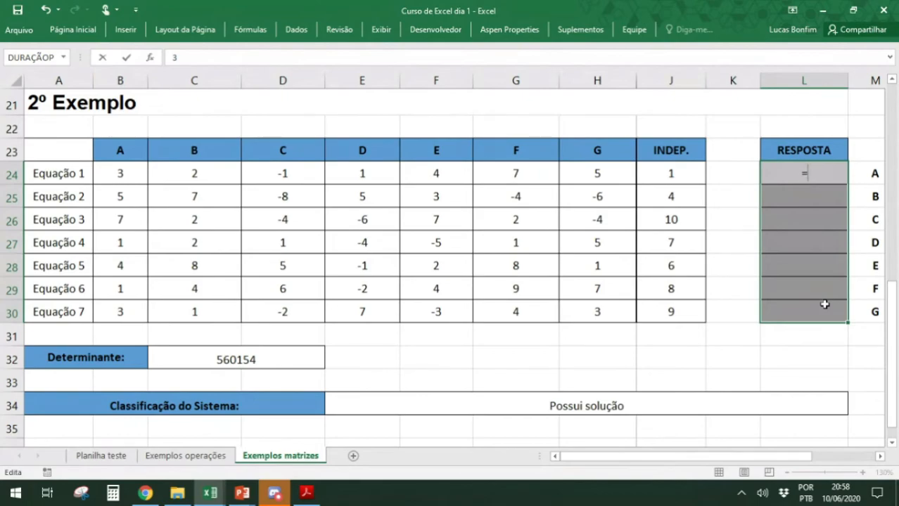
type("matri")
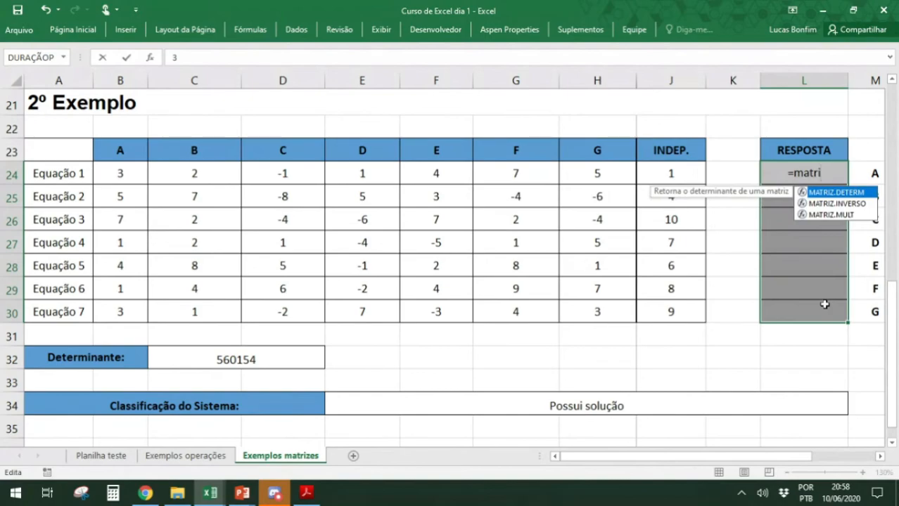
double_click(837, 214)
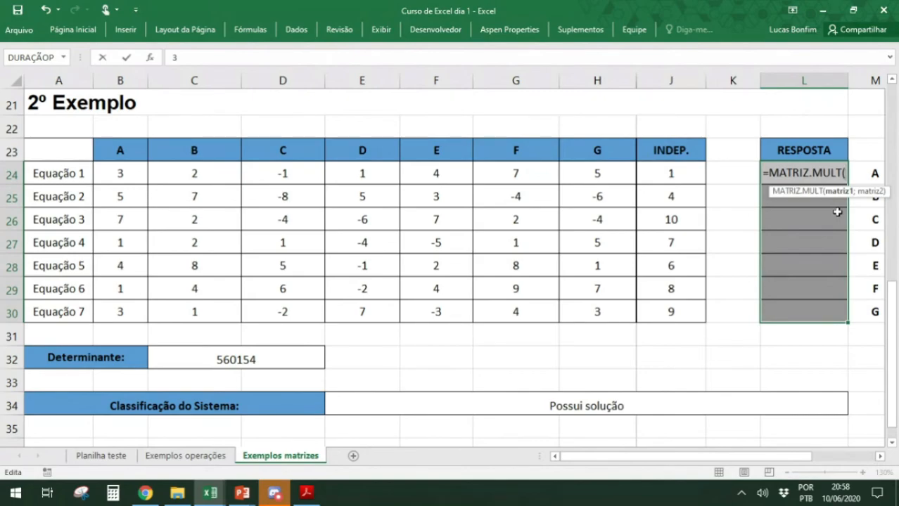
type("matri")
double_click(841, 215)
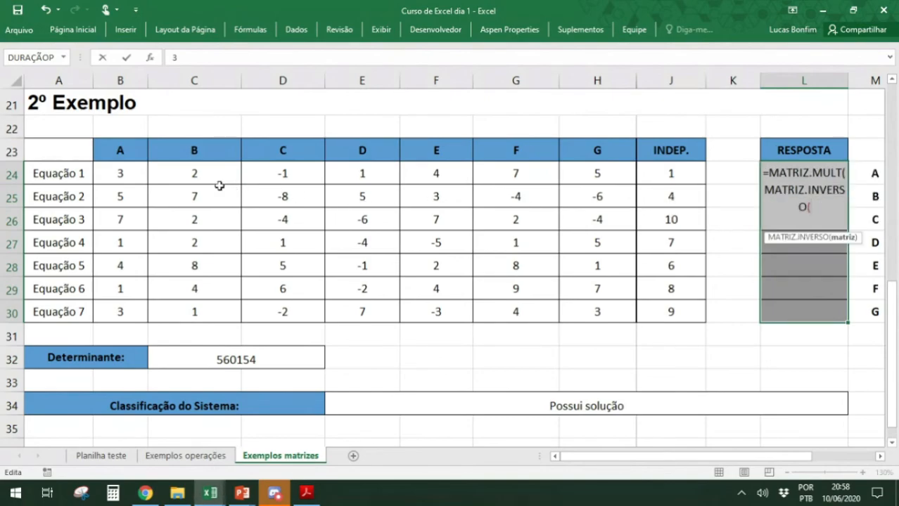
Step: Complete the RESPOSTA formula with B24:H30 as the matrix to invert and J24:J30 as the second matrix, entering it as an array formula
left_click_drag(132, 173, 601, 309)
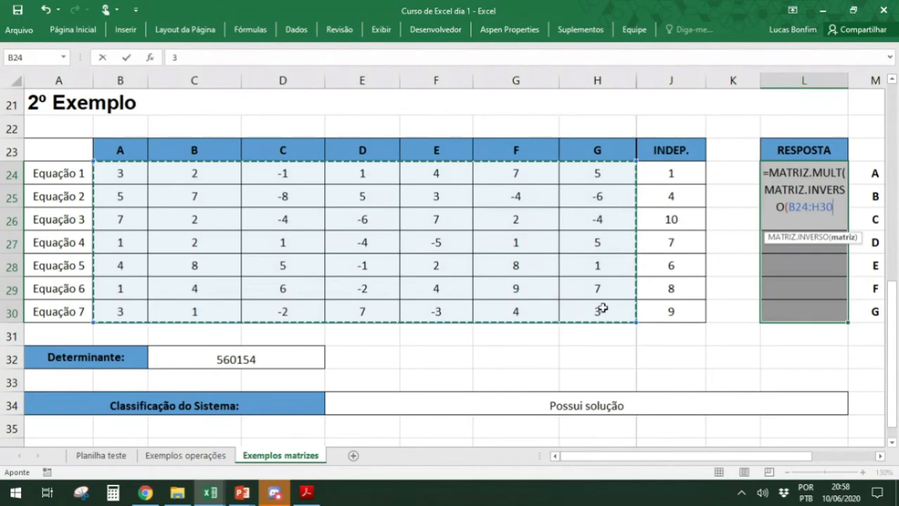
type(");")
left_click_drag(672, 172, 682, 308)
type(")")
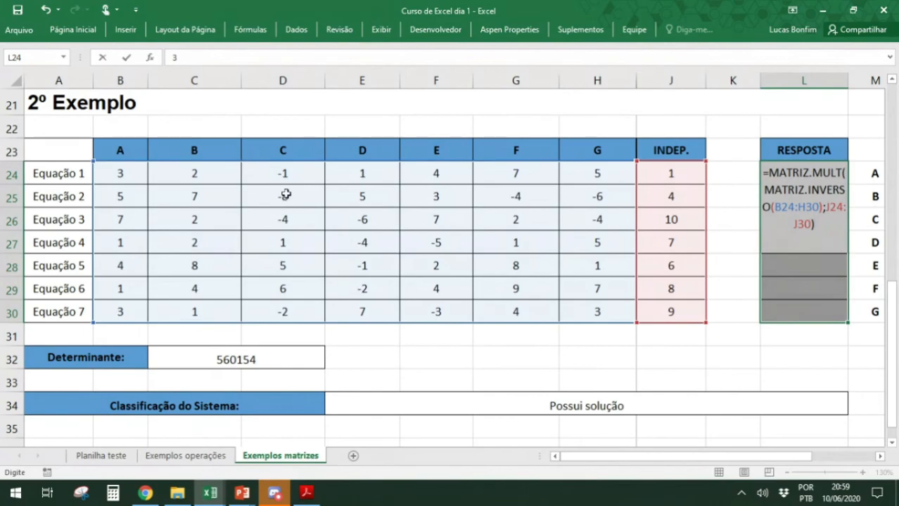
key("ctrl+shift+Return")
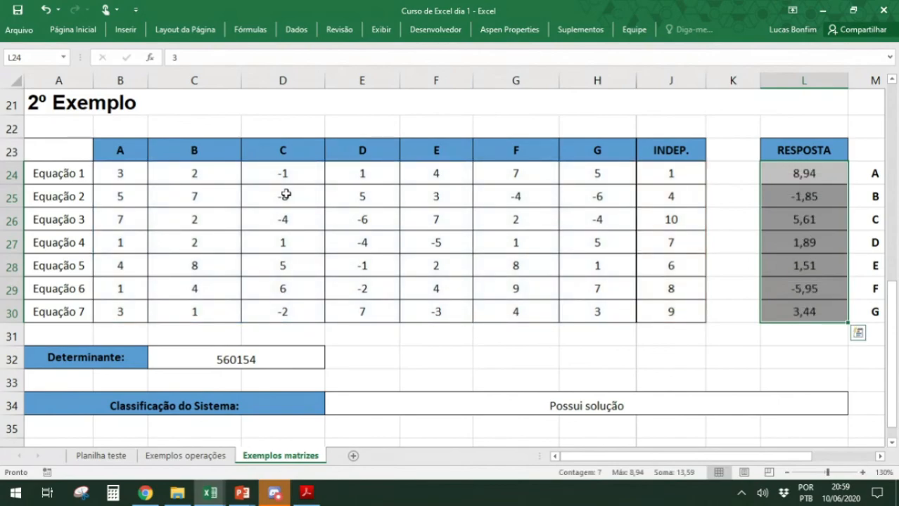
Step: Review the RESPOSTA values against the variable labels A to G, and switch to the "Exemplo 2 – Sistema matricial 7x7" slide in PowerPoint
left_click(869, 167)
left_click_drag(870, 167, 873, 312)
left_click_drag(799, 174, 829, 311)
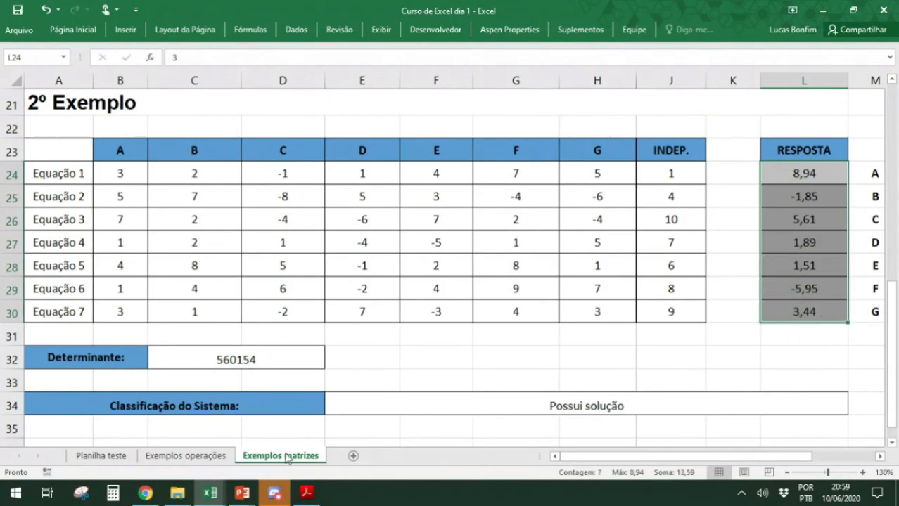
mouse_move(246, 492)
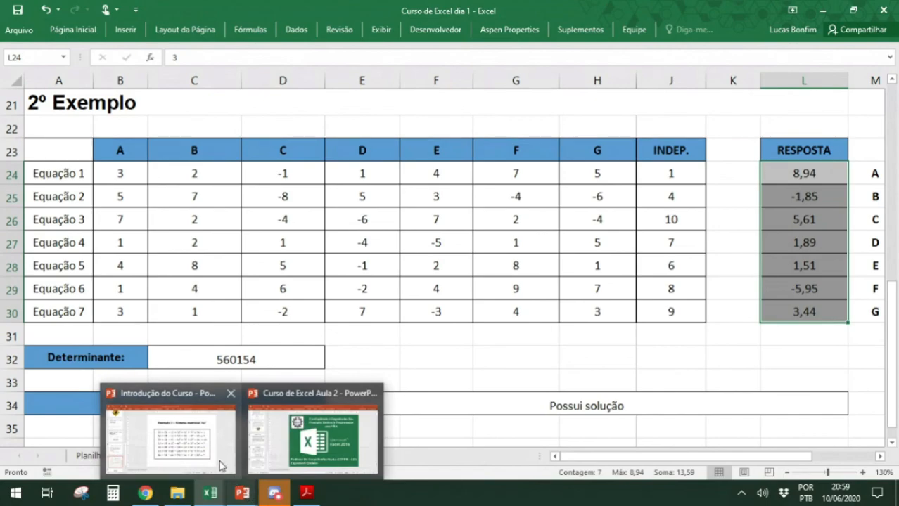
left_click(202, 448)
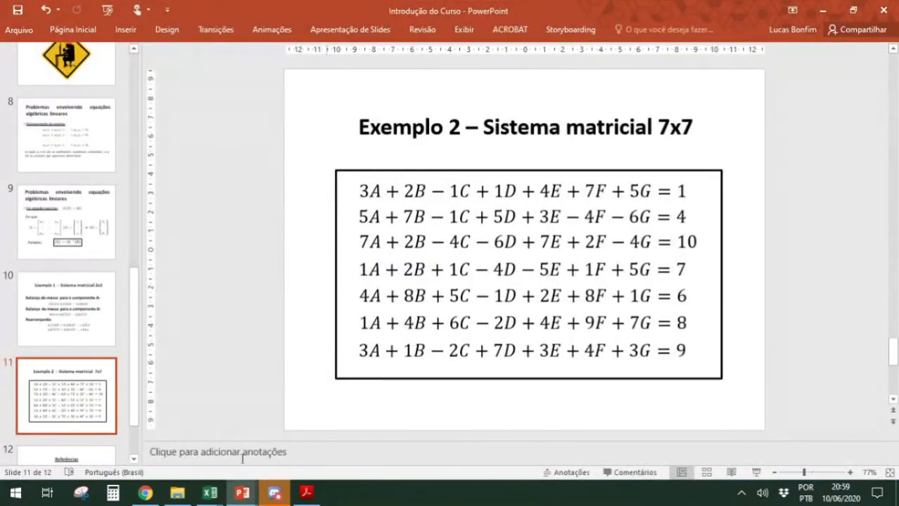